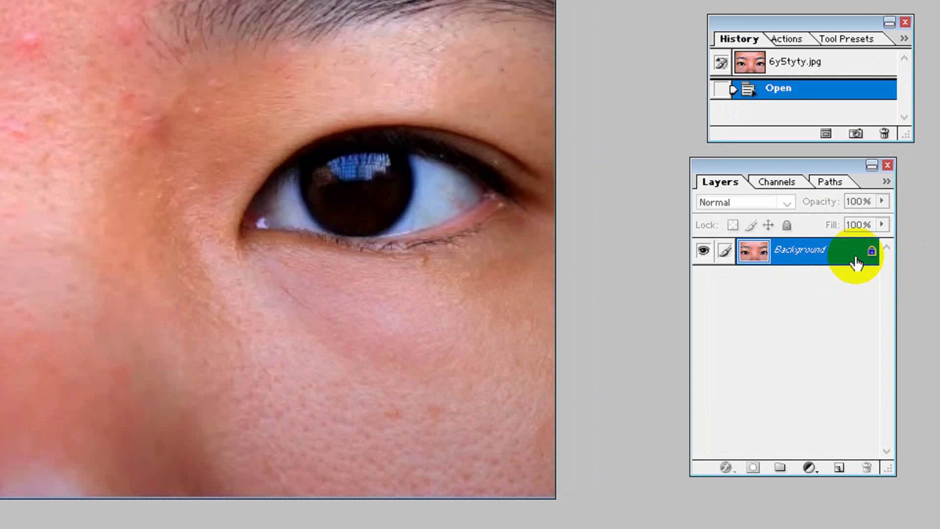
Step: Convert the locked Background into a regular layer and duplicate it
alt+double_click(858, 257)
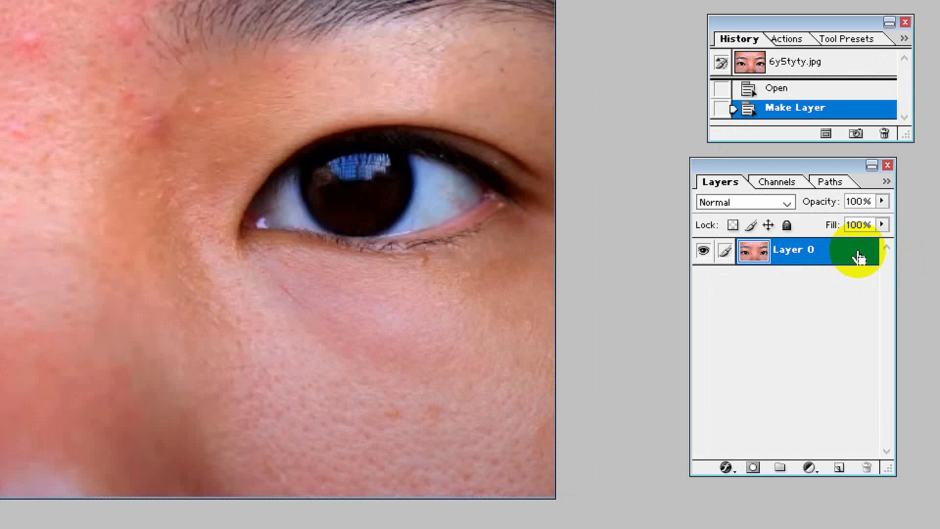
key(ctrl+j)
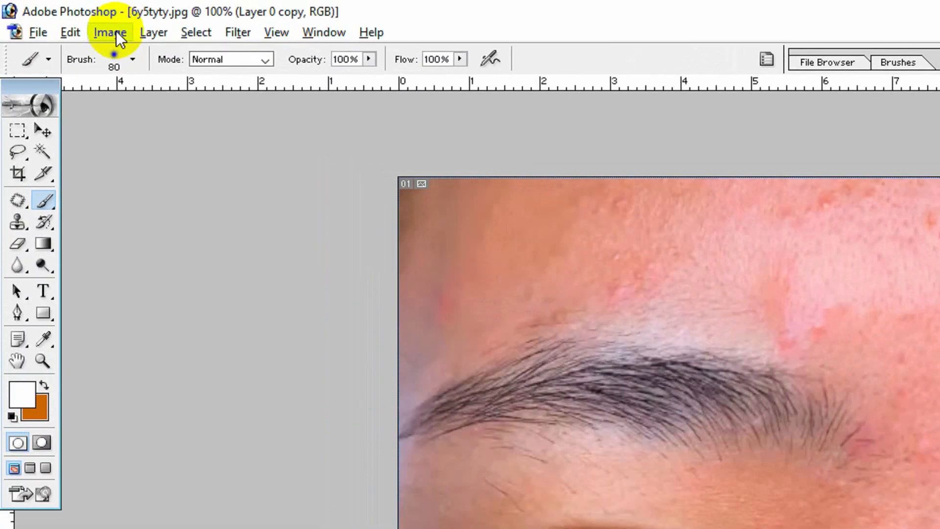
Step: Invert the colours of the duplicate layer and set its blend mode to Vivid Light
click(55, 16)
mouse_move(161, 89)
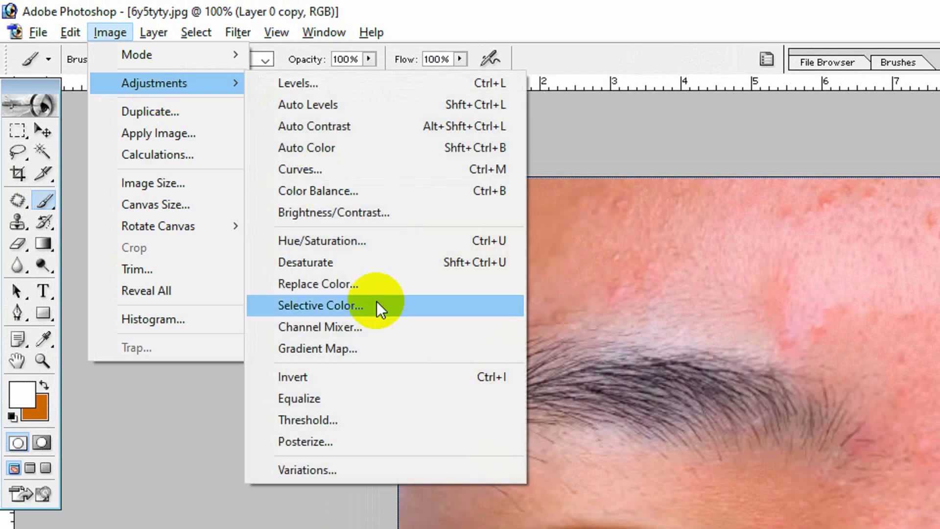
click(342, 373)
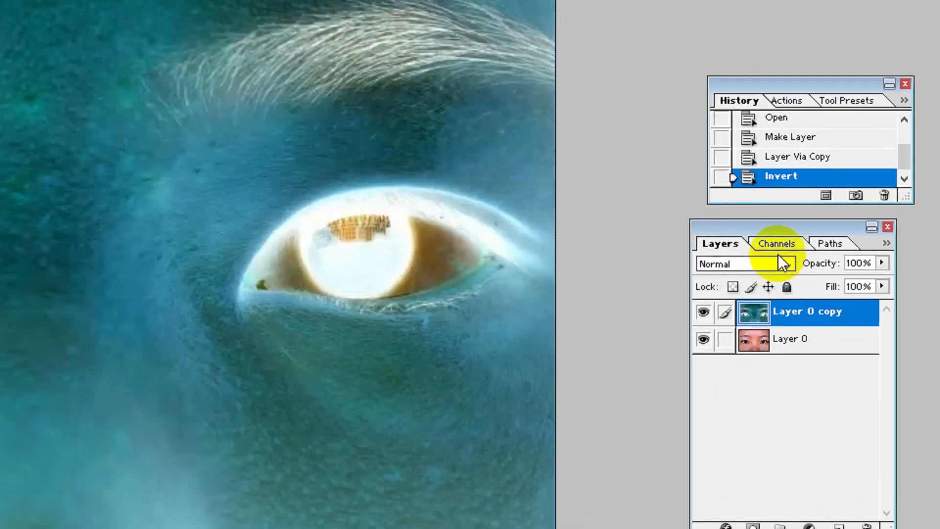
click(841, 308)
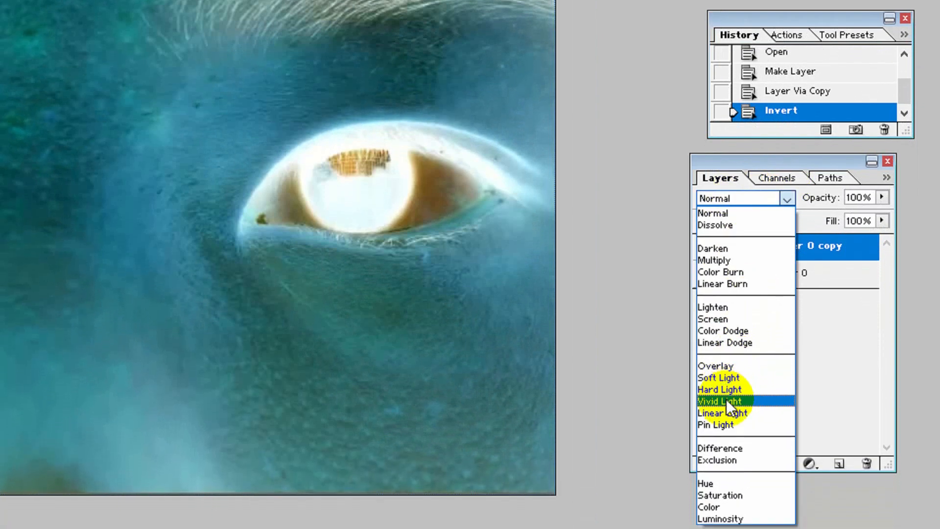
click(727, 436)
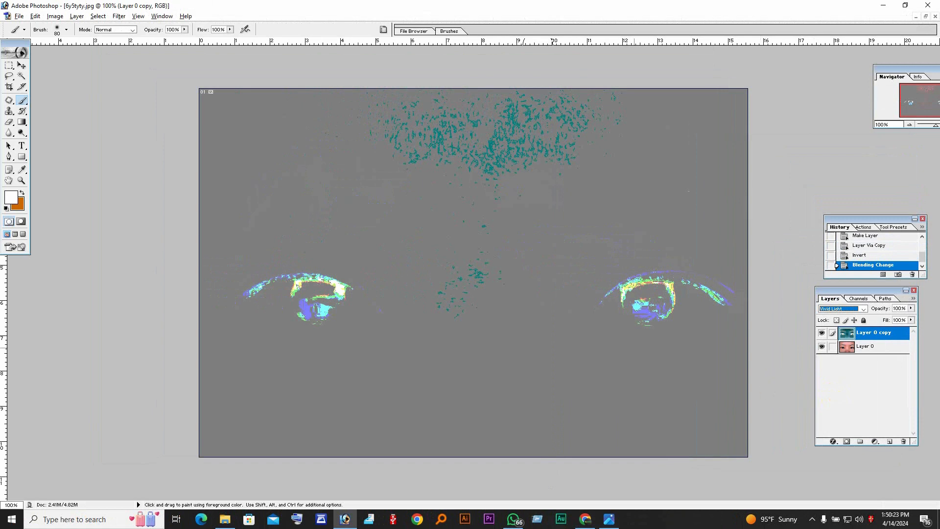
Step: Apply a High Pass filter with a radius of 40.3 pixels to the inverted layer
click(119, 15)
mouse_move(154, 206)
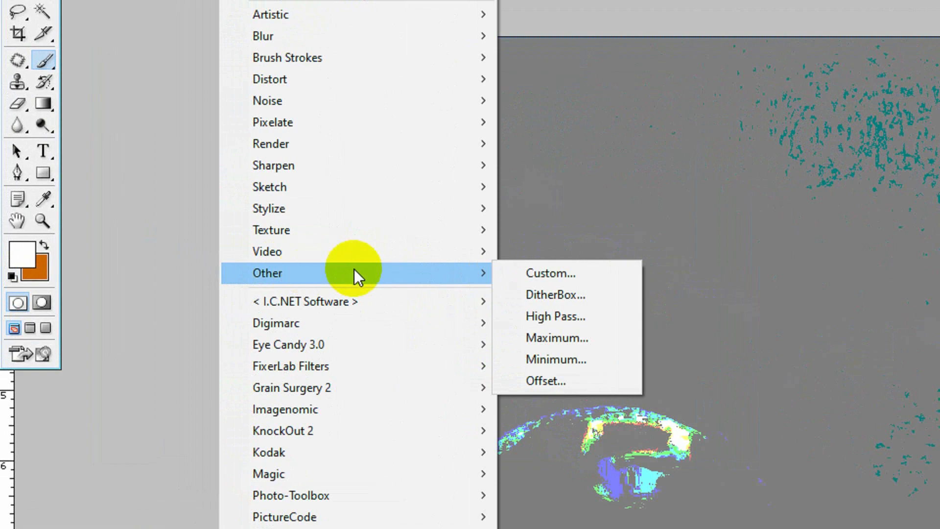
click(551, 316)
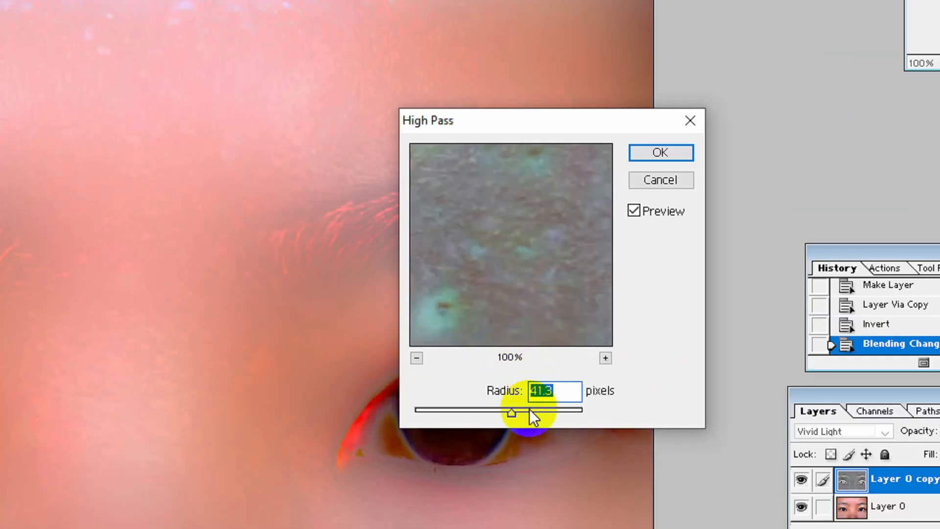
mouse_move(511, 401)
mouse_down()
mouse_move(539, 401)
mouse_move(413, 406)
mouse_move(477, 398)
mouse_move(482, 387)
mouse_move(513, 392)
mouse_up()
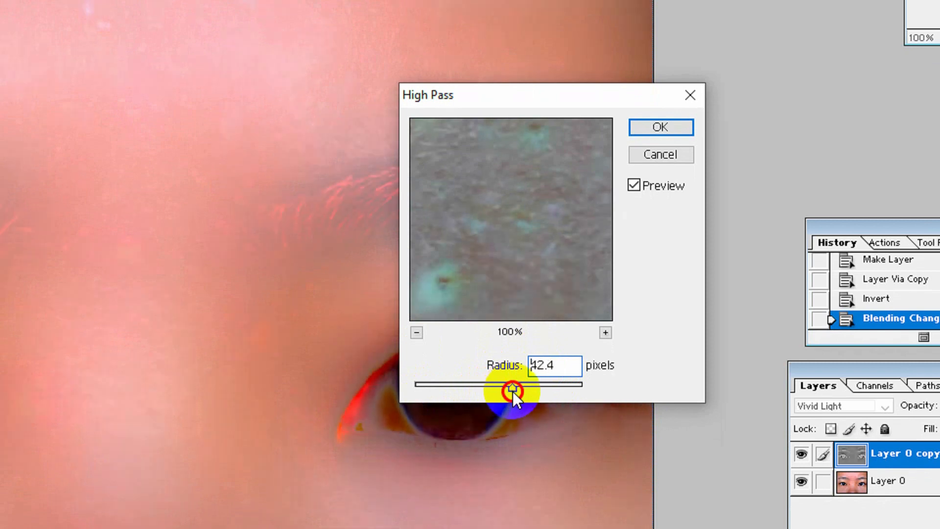
drag(512, 392, 510, 392)
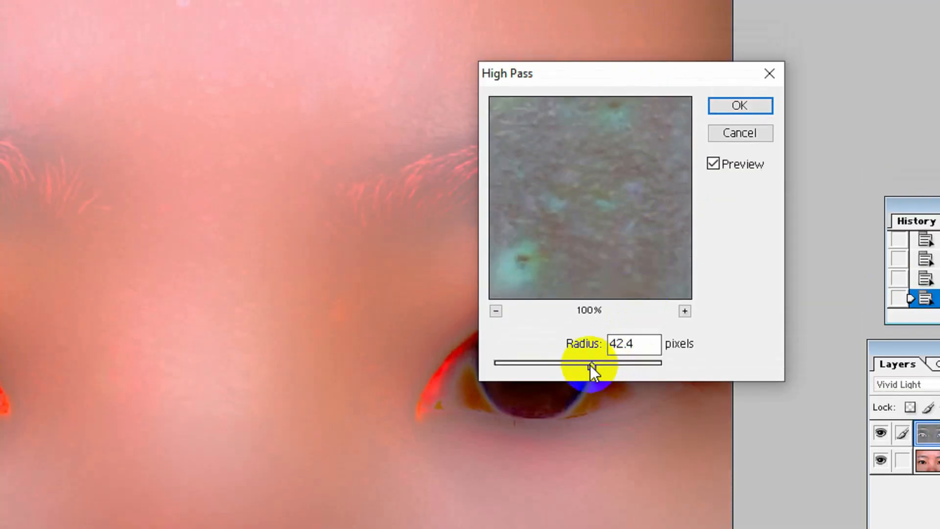
drag(592, 366, 589, 365)
double_click(634, 345)
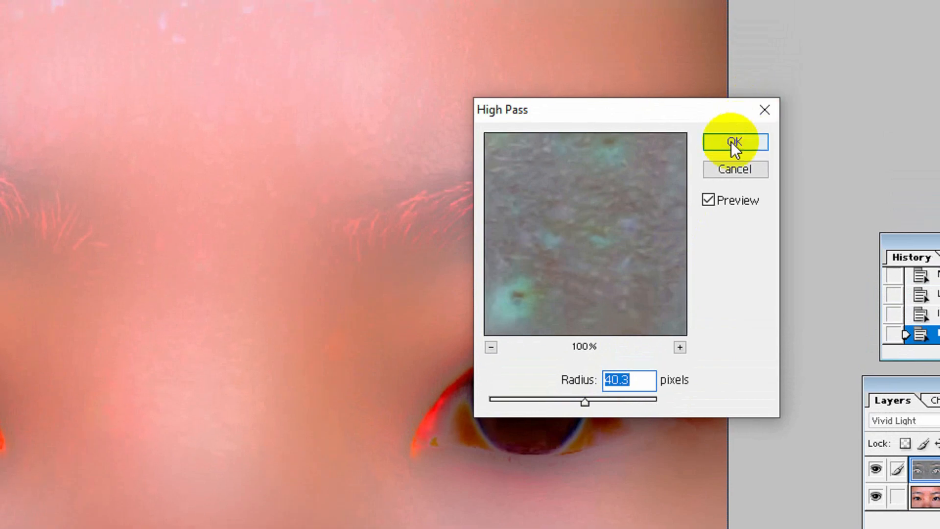
click(730, 142)
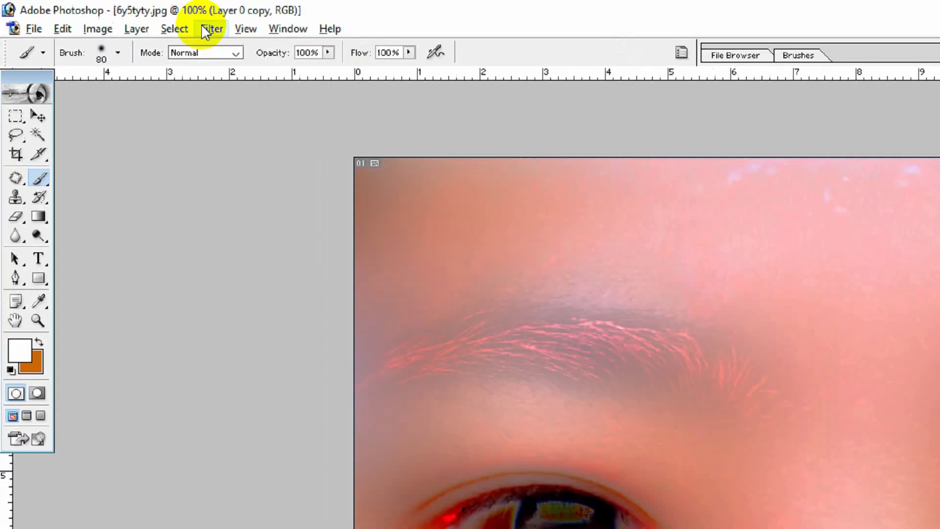
Step: Apply a Gaussian Blur with a radius of 4.0 pixels to the same layer
click(118, 16)
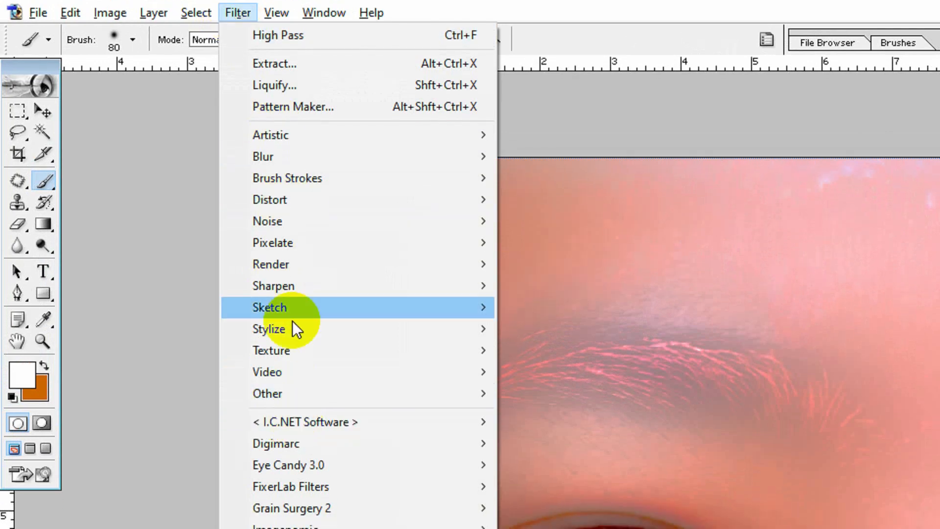
mouse_move(275, 175)
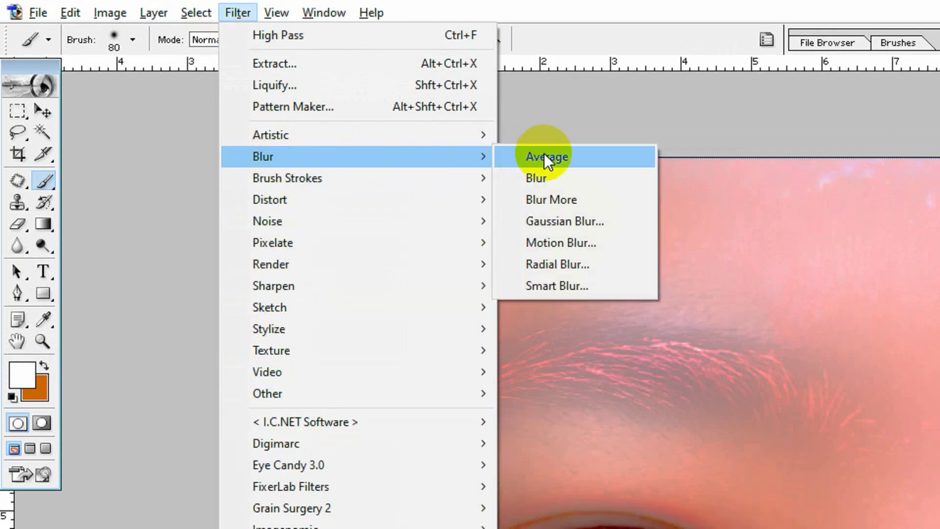
click(553, 220)
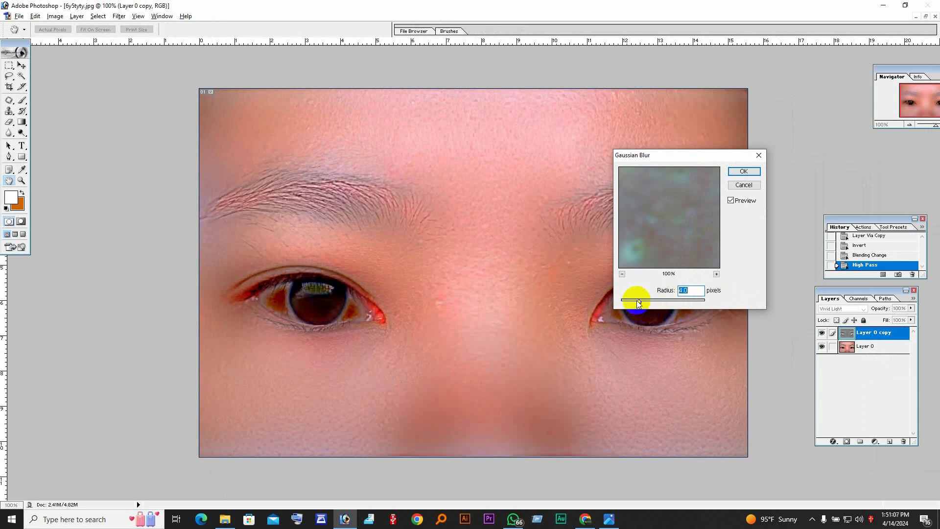
mouse_move(637, 300)
mouse_down()
mouse_move(680, 300)
mouse_move(645, 301)
mouse_up()
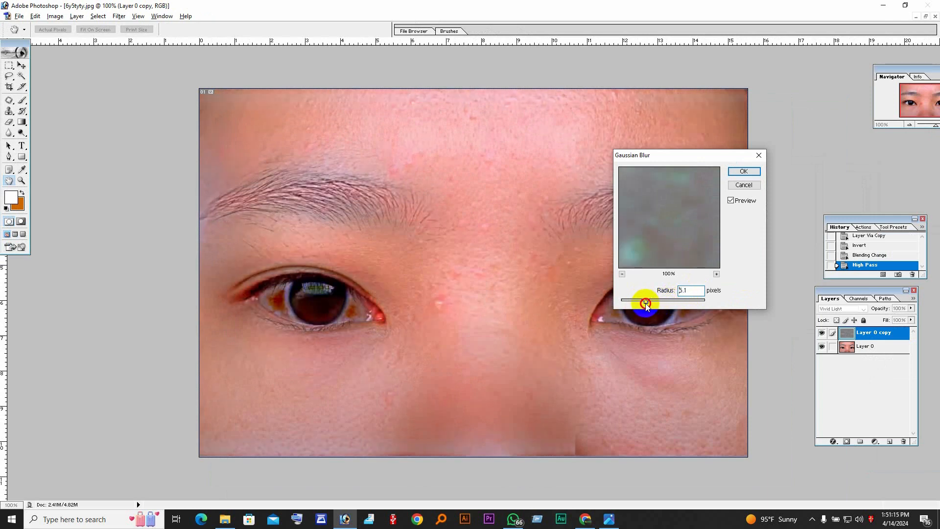
key(Return)
click(346, 522)
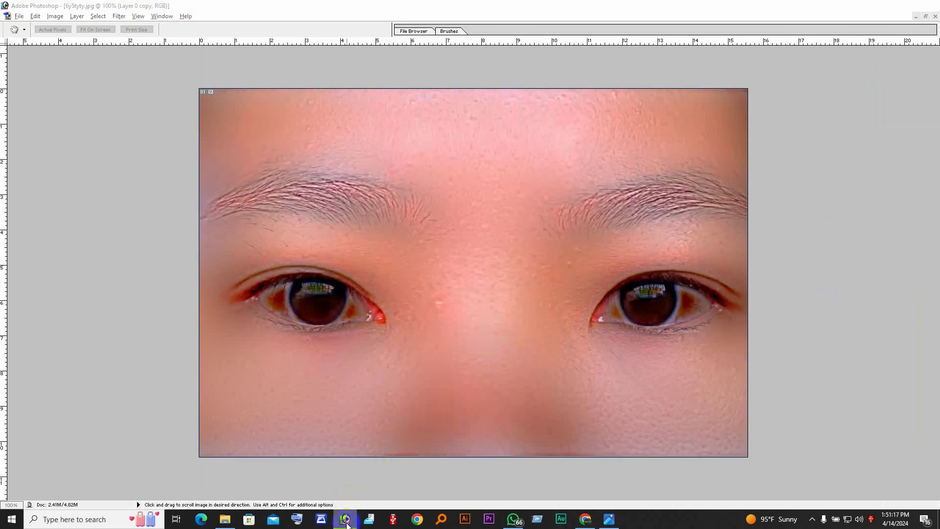
click(346, 523)
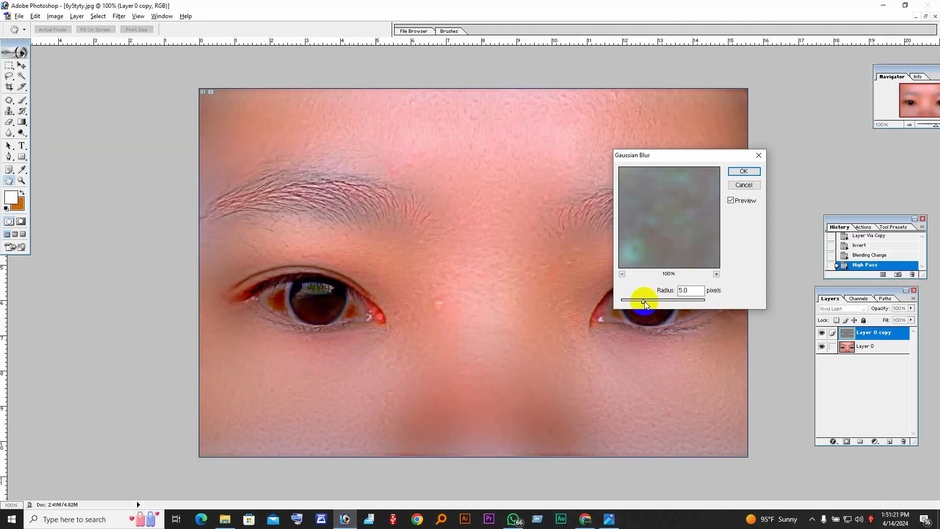
click(347, 520)
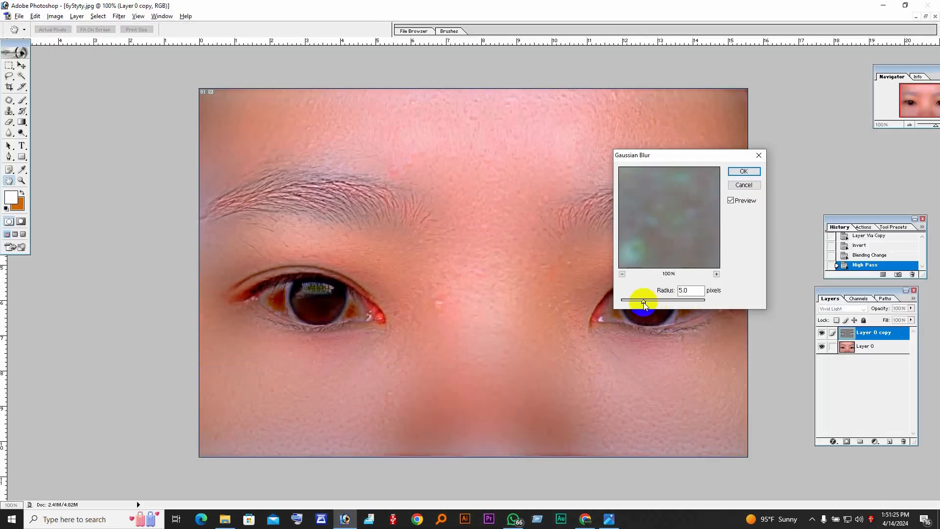
drag(644, 302, 639, 302)
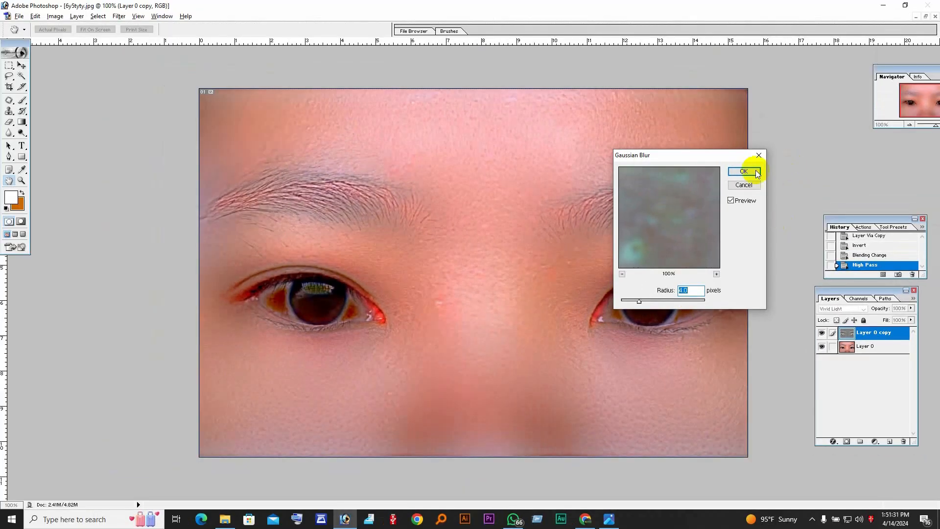
click(640, 0)
Step: Add a black layer mask that hides the filtered layer, and activate the Brush tool for painting on it
key(b)
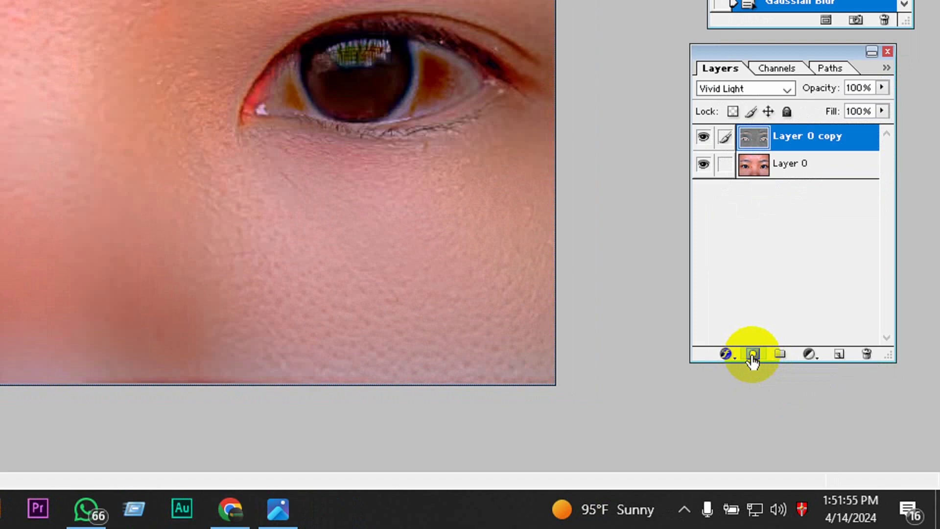
alt+click(753, 357)
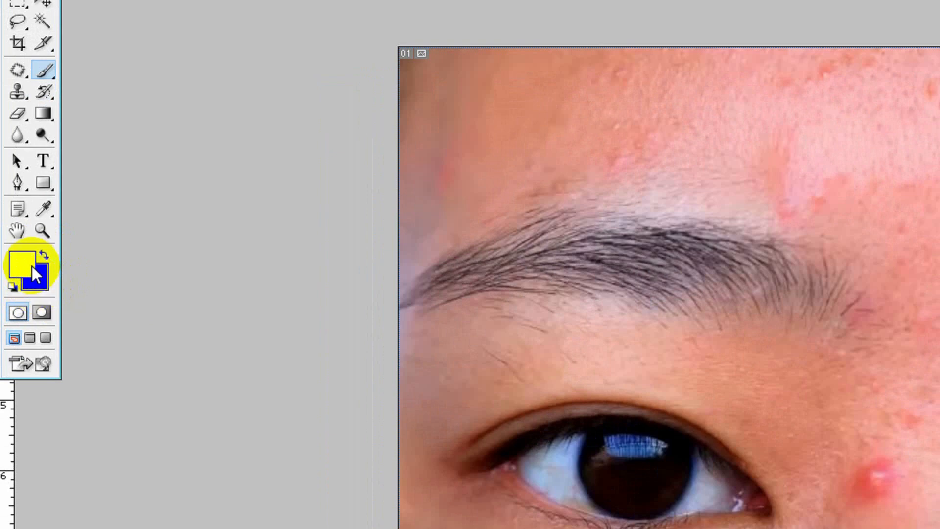
click(45, 72)
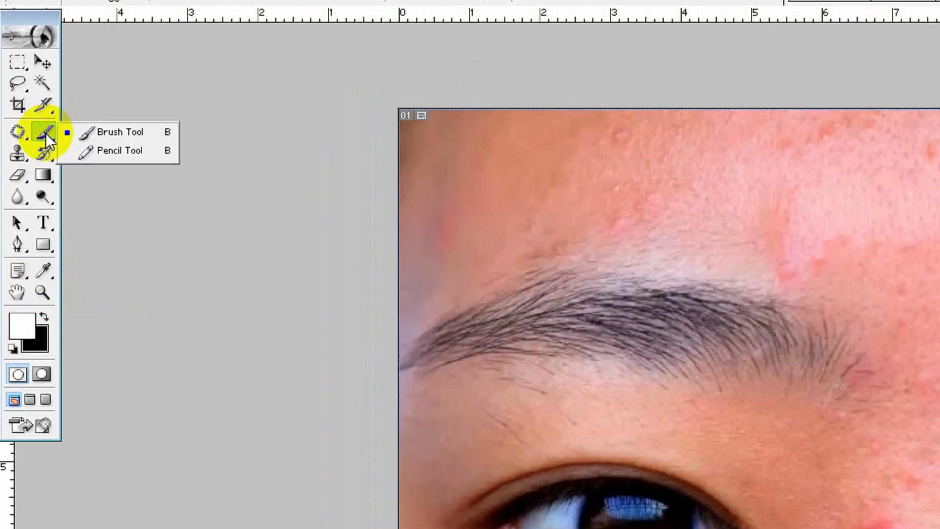
click(120, 132)
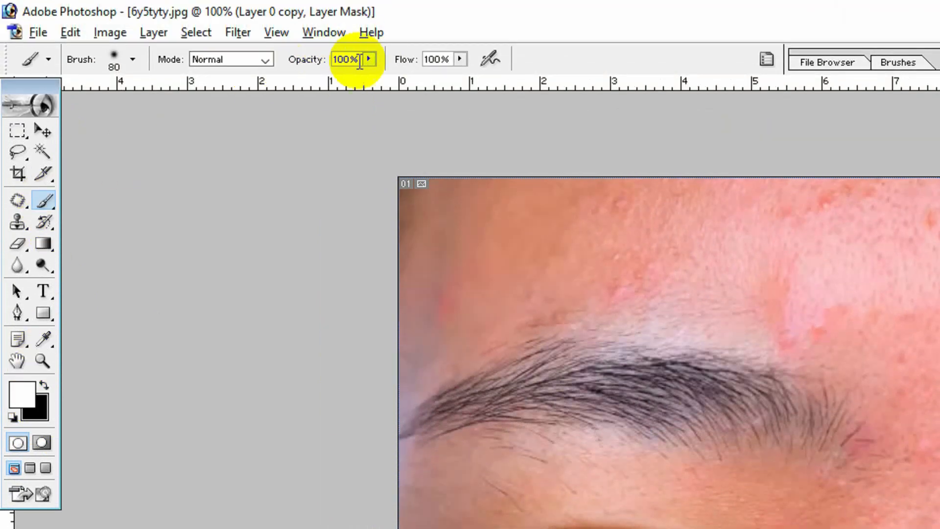
click(440, 59)
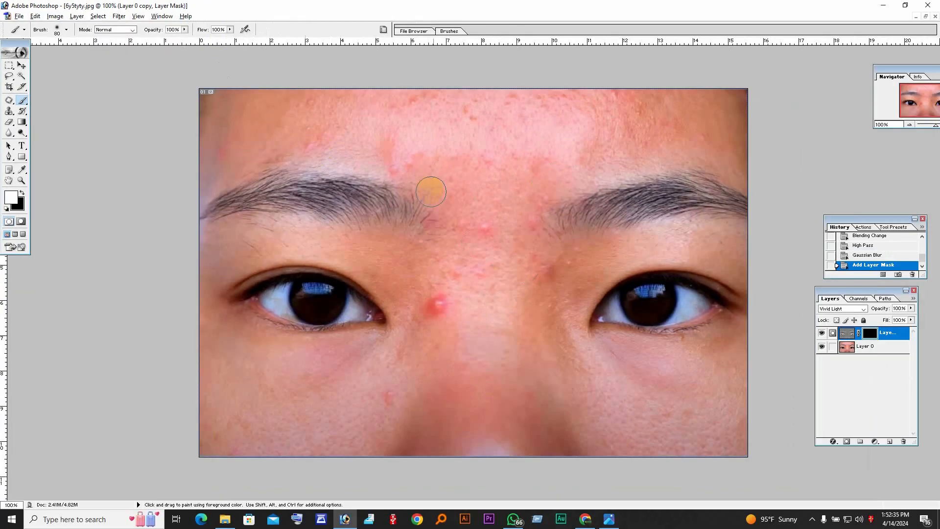
Step: Paint white on the mask over the forehead, nose and cheeks to smooth the skin, leaving out the eyes and eyebrows
scroll(430, 191, down, 1)
scroll(453, 201, up, 2)
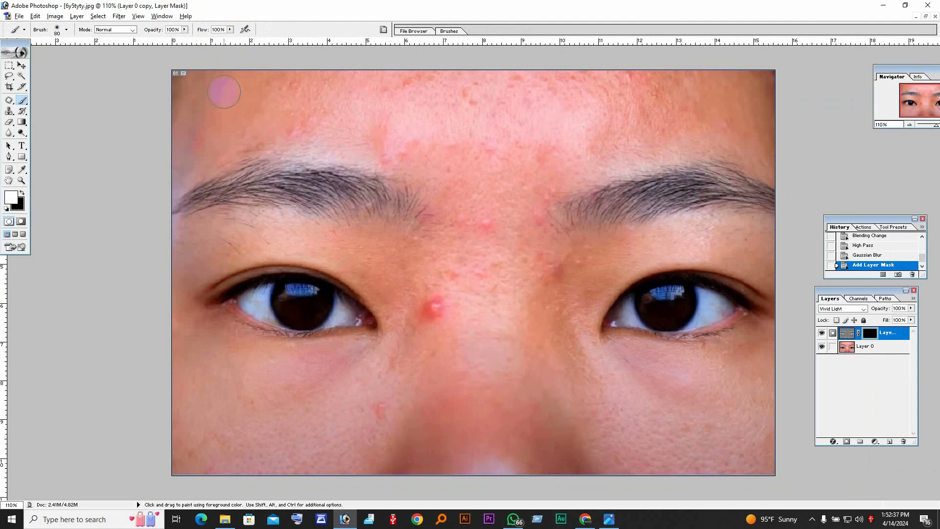
mouse_move(222, 92)
mouse_down()
mouse_move(380, 90)
mouse_move(208, 75)
mouse_move(442, 89)
mouse_move(755, 89)
mouse_move(482, 84)
mouse_move(468, 98)
mouse_move(734, 105)
mouse_move(598, 111)
mouse_move(619, 123)
mouse_move(535, 150)
mouse_move(529, 120)
mouse_move(473, 145)
mouse_move(374, 145)
mouse_move(408, 158)
mouse_move(294, 141)
mouse_move(363, 127)
mouse_move(334, 124)
mouse_move(431, 124)
mouse_move(453, 242)
mouse_move(433, 219)
mouse_move(447, 240)
mouse_move(484, 204)
mouse_move(492, 243)
mouse_move(511, 178)
mouse_move(533, 221)
mouse_move(539, 197)
mouse_move(594, 161)
mouse_move(761, 152)
mouse_move(589, 151)
mouse_move(528, 204)
mouse_move(456, 301)
mouse_move(450, 290)
mouse_move(434, 327)
mouse_move(435, 303)
mouse_move(435, 325)
mouse_move(460, 271)
mouse_move(506, 254)
mouse_move(522, 313)
mouse_move(553, 298)
mouse_move(563, 263)
mouse_move(683, 236)
mouse_move(743, 239)
mouse_move(591, 269)
mouse_move(559, 311)
mouse_move(587, 360)
mouse_move(622, 374)
mouse_move(771, 373)
mouse_move(577, 417)
mouse_move(582, 429)
mouse_move(766, 442)
mouse_up()
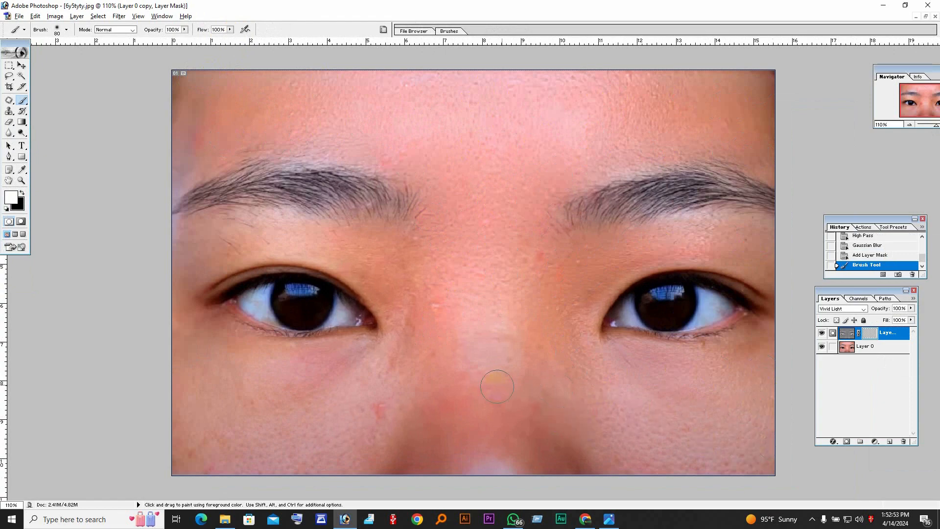
scroll(494, 387, up, 1)
mouse_move(370, 434)
mouse_down()
mouse_move(347, 468)
mouse_move(182, 428)
mouse_move(362, 400)
mouse_move(123, 386)
mouse_move(123, 434)
mouse_move(312, 495)
mouse_move(435, 493)
mouse_move(432, 482)
mouse_move(550, 444)
mouse_move(508, 410)
mouse_move(411, 498)
mouse_move(470, 378)
mouse_up()
key(ctrl+minus)
key(ctrl+minus)
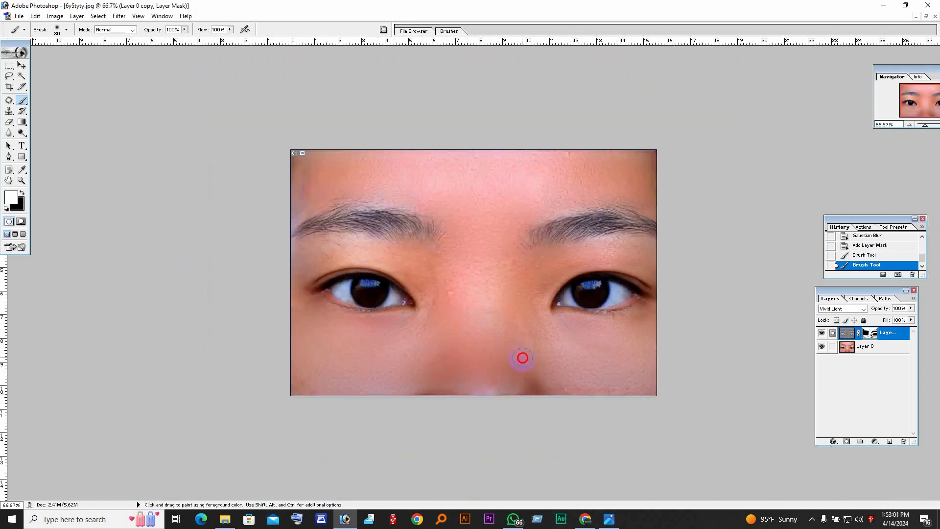
mouse_move(523, 358)
mouse_down()
mouse_move(510, 385)
mouse_move(358, 391)
mouse_move(479, 397)
mouse_move(276, 384)
mouse_move(289, 371)
mouse_move(302, 392)
mouse_move(300, 297)
mouse_move(303, 321)
mouse_move(464, 308)
mouse_move(455, 290)
mouse_move(564, 403)
mouse_move(649, 403)
mouse_move(558, 404)
mouse_move(645, 368)
mouse_move(555, 352)
mouse_move(627, 338)
mouse_move(648, 329)
mouse_move(649, 313)
mouse_move(599, 335)
mouse_move(540, 328)
mouse_move(530, 300)
mouse_move(563, 264)
mouse_move(641, 250)
mouse_move(558, 264)
mouse_move(515, 245)
mouse_move(522, 214)
mouse_move(635, 182)
mouse_move(582, 166)
mouse_move(434, 171)
mouse_move(492, 257)
mouse_up()
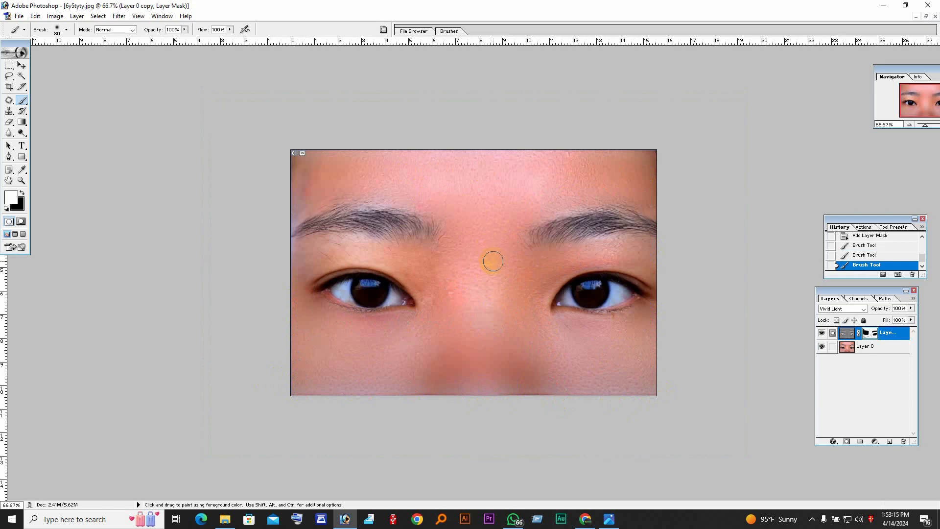
Step: Compare the face before and after retouching by hiding the masked layer and showing it again
key(ctrl+plus)
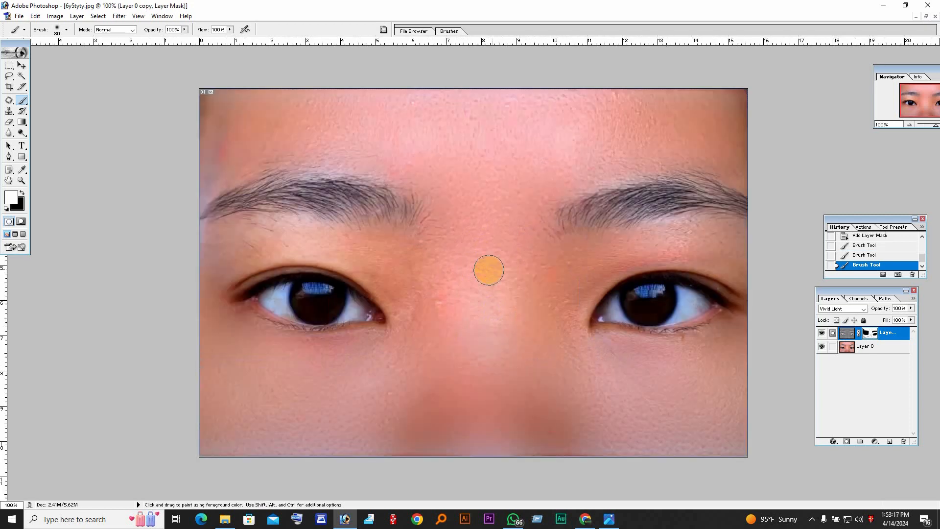
click(822, 333)
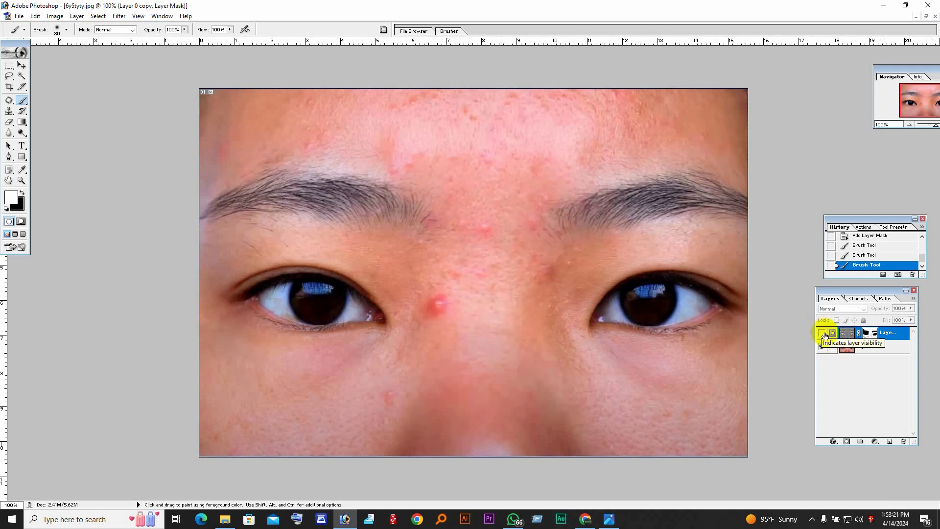
click(822, 333)
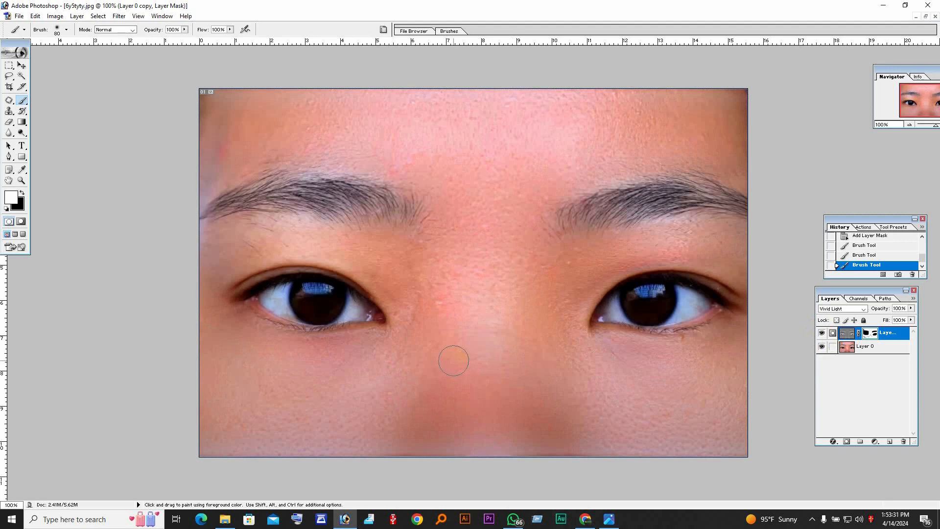
Step: Merge all visible layers into a single layer
key(ctrl)
key(shift)
key(ctrl+shift+e)
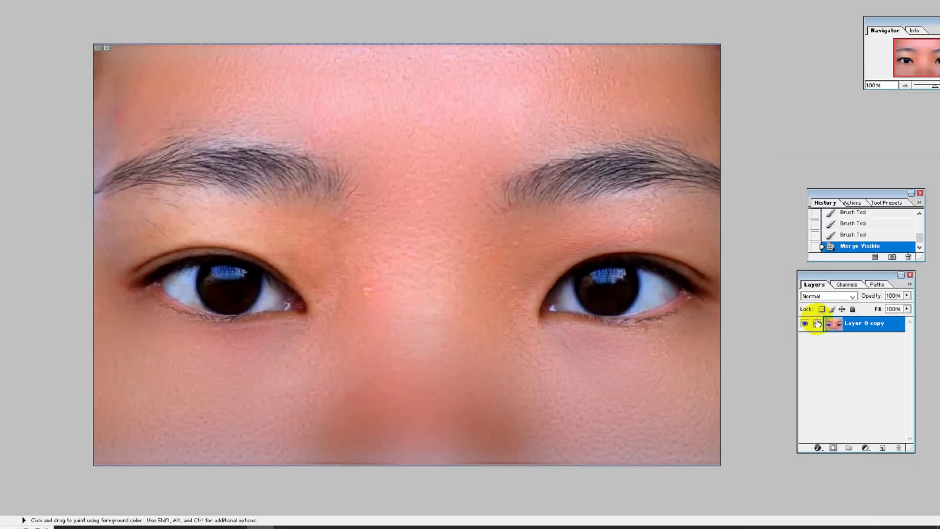
scroll(333, 182, up, 3)
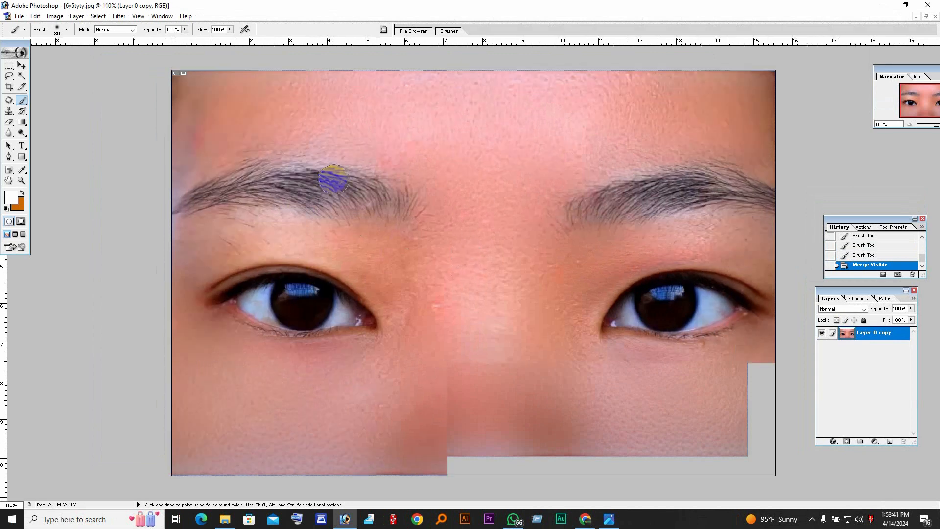
scroll(421, 205, down, 1)
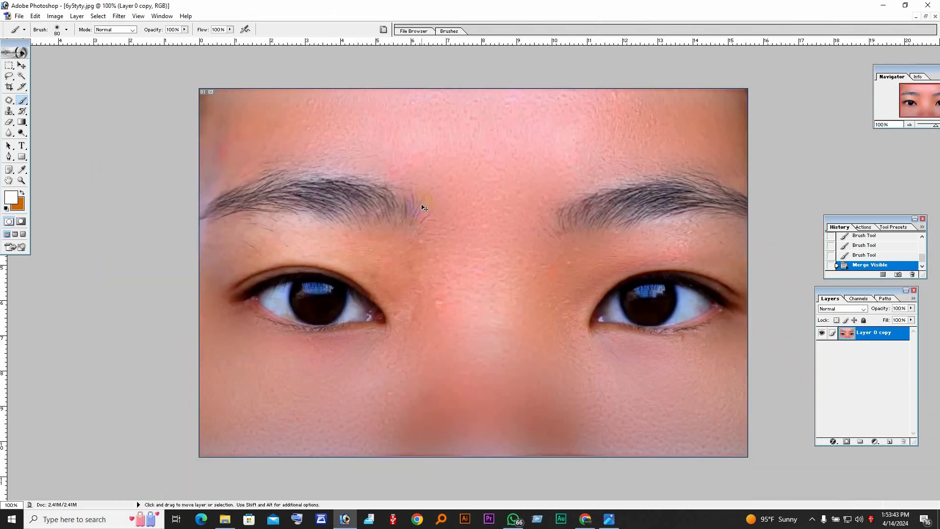
Step: Brighten the merged photo with Curves by raising the RGB curve's midpoint to about input 124, output 141
key(ctrl+m)
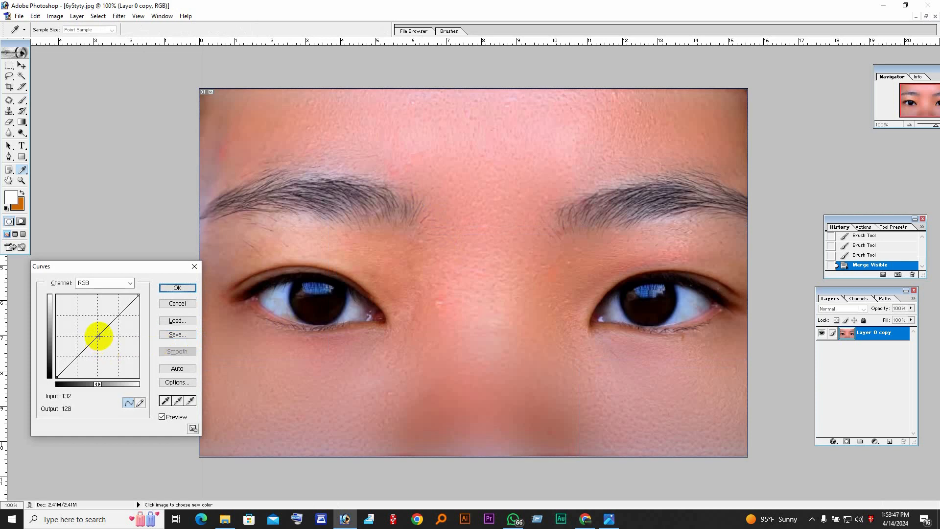
drag(98, 336, 96, 331)
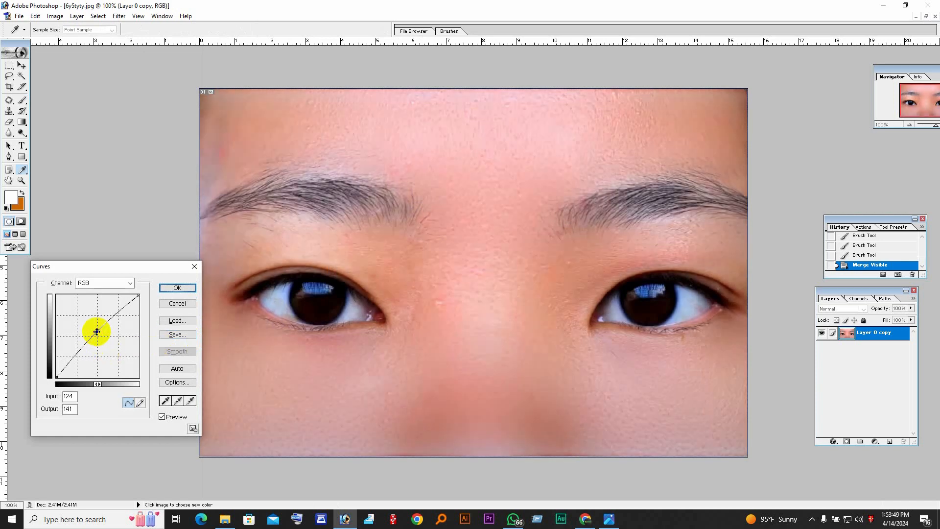
click(167, 289)
ctrl+alt+click(313, 334)
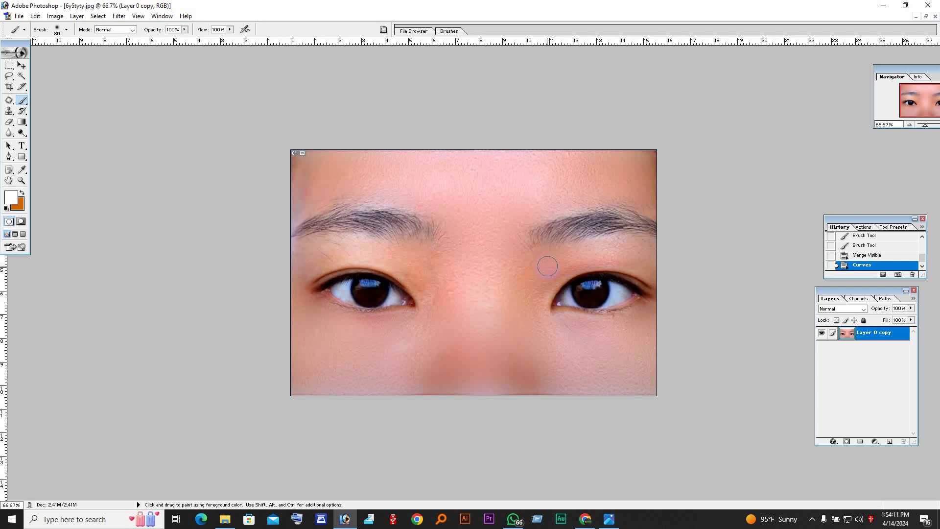
scroll(546, 265, down, 3)
scroll(525, 267, up, 6)
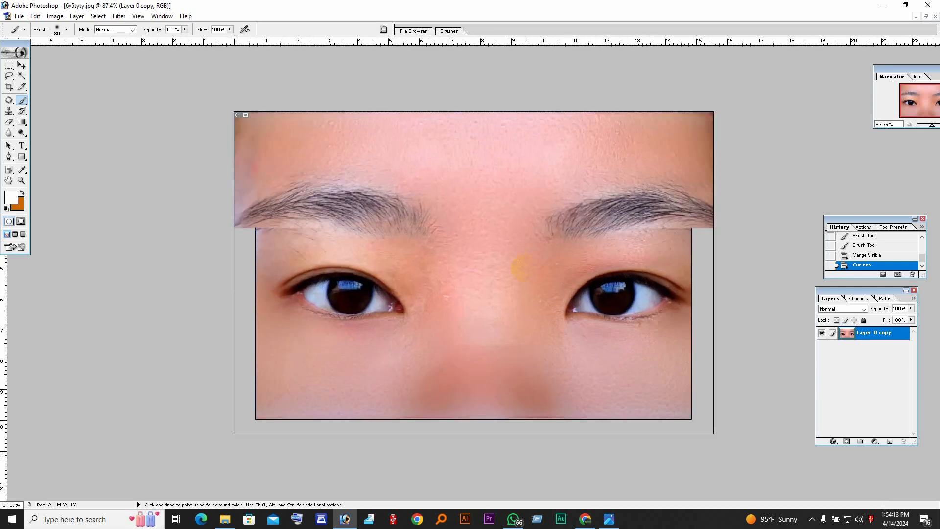
click(812, 519)
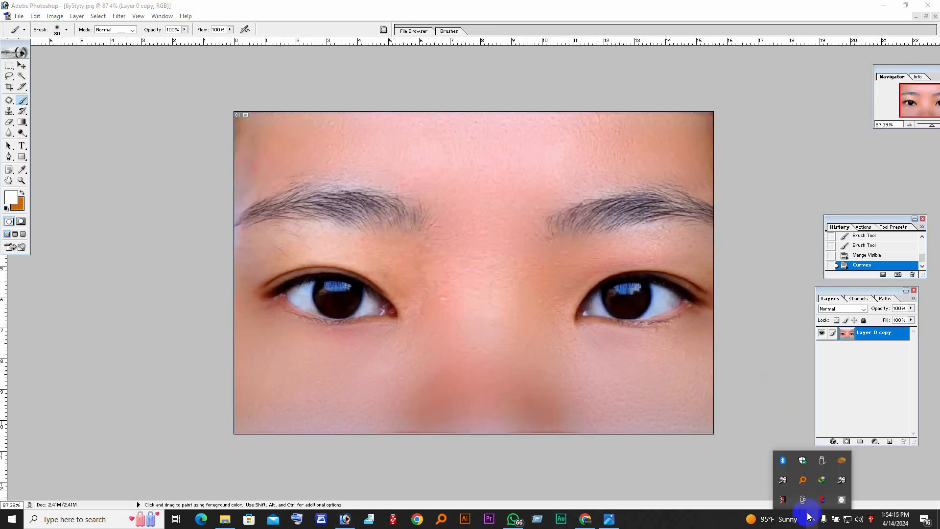
click(785, 501)
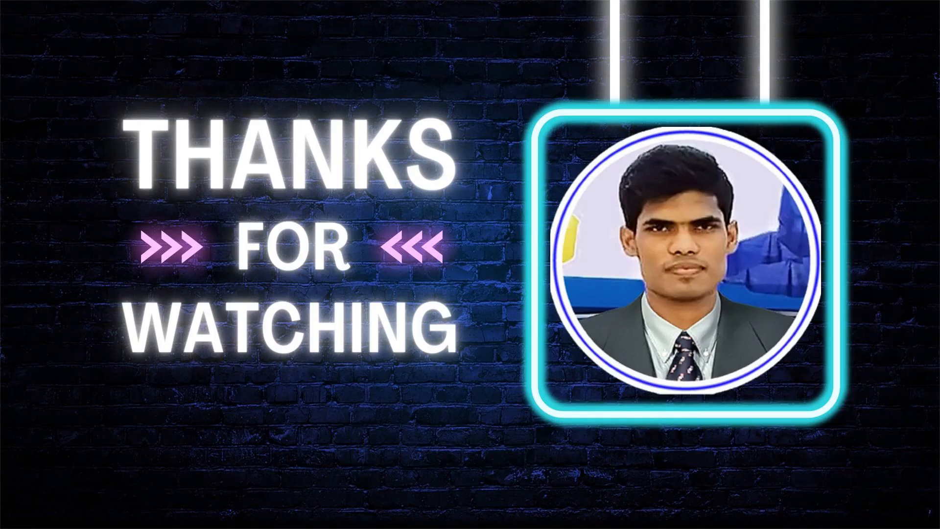